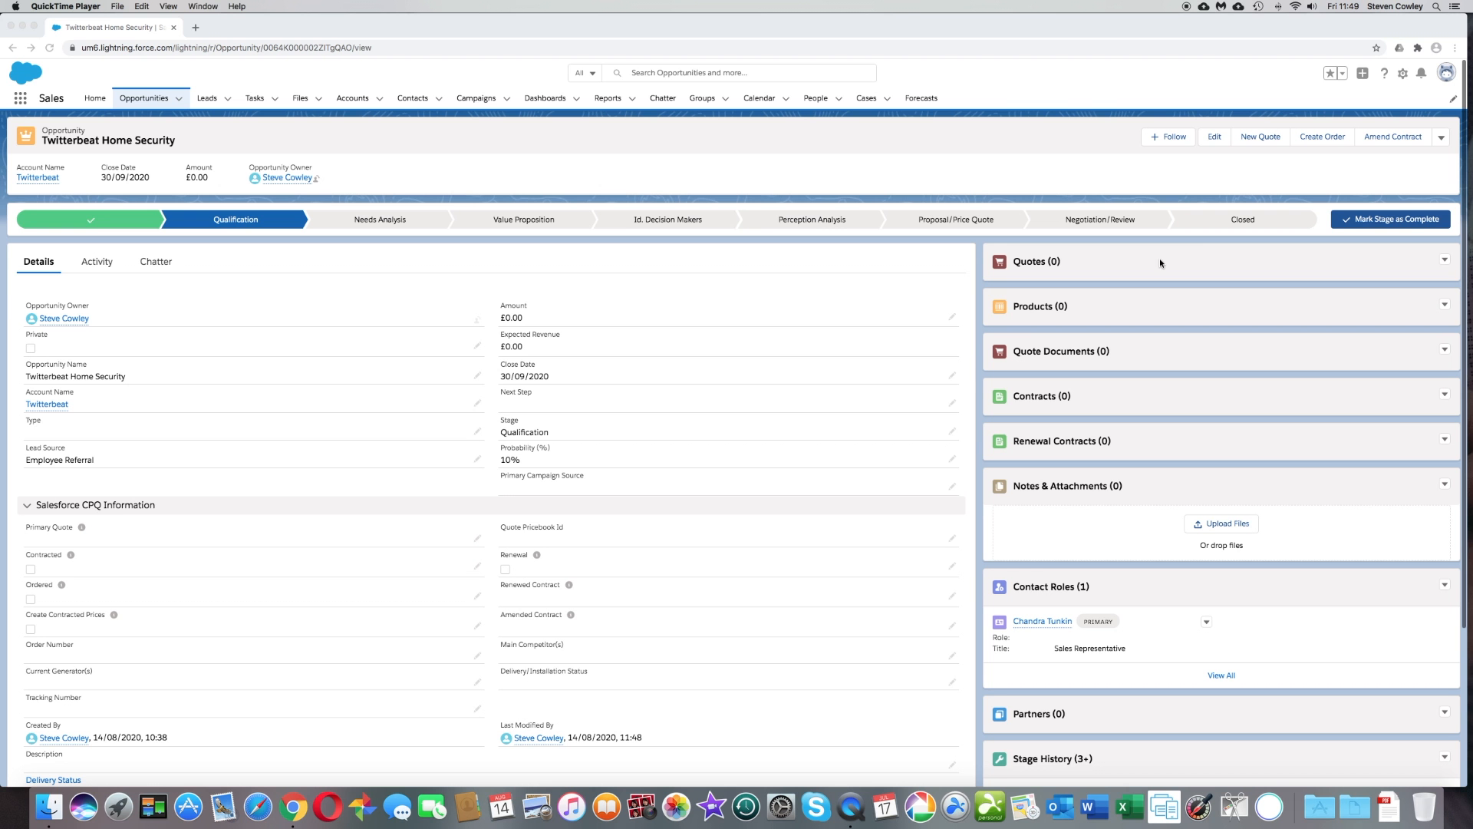
- Start a new quote for the opportunity, mark it as primary, and set its start date to 01/09/2020
{"action": "left_click", "coordinate": [1254, 138]}
{"action": "left_click", "coordinate": [1257, 138]}
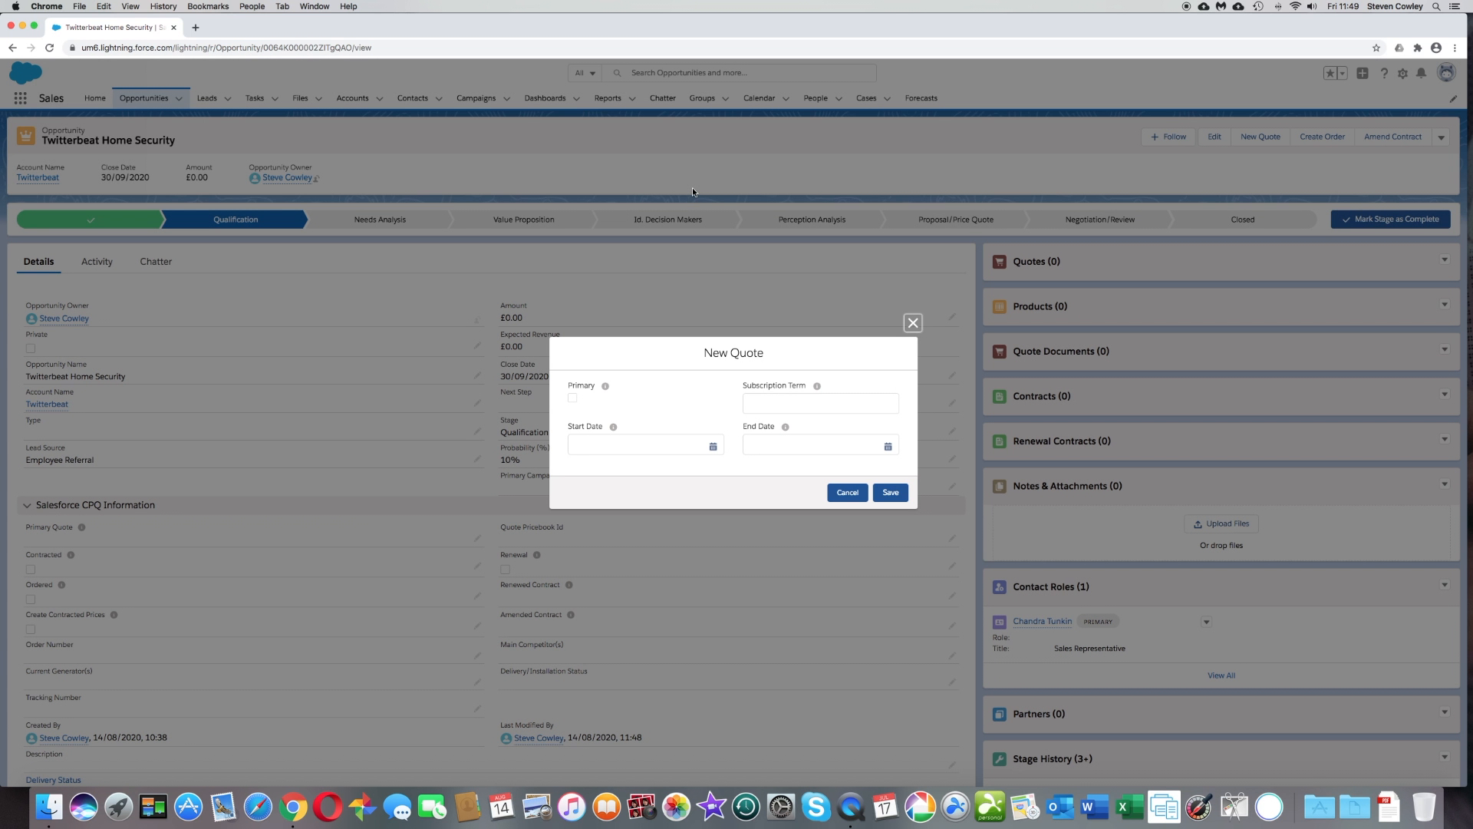
{"action": "left_click", "coordinate": [572, 399]}
{"action": "left_click", "coordinate": [712, 447]}
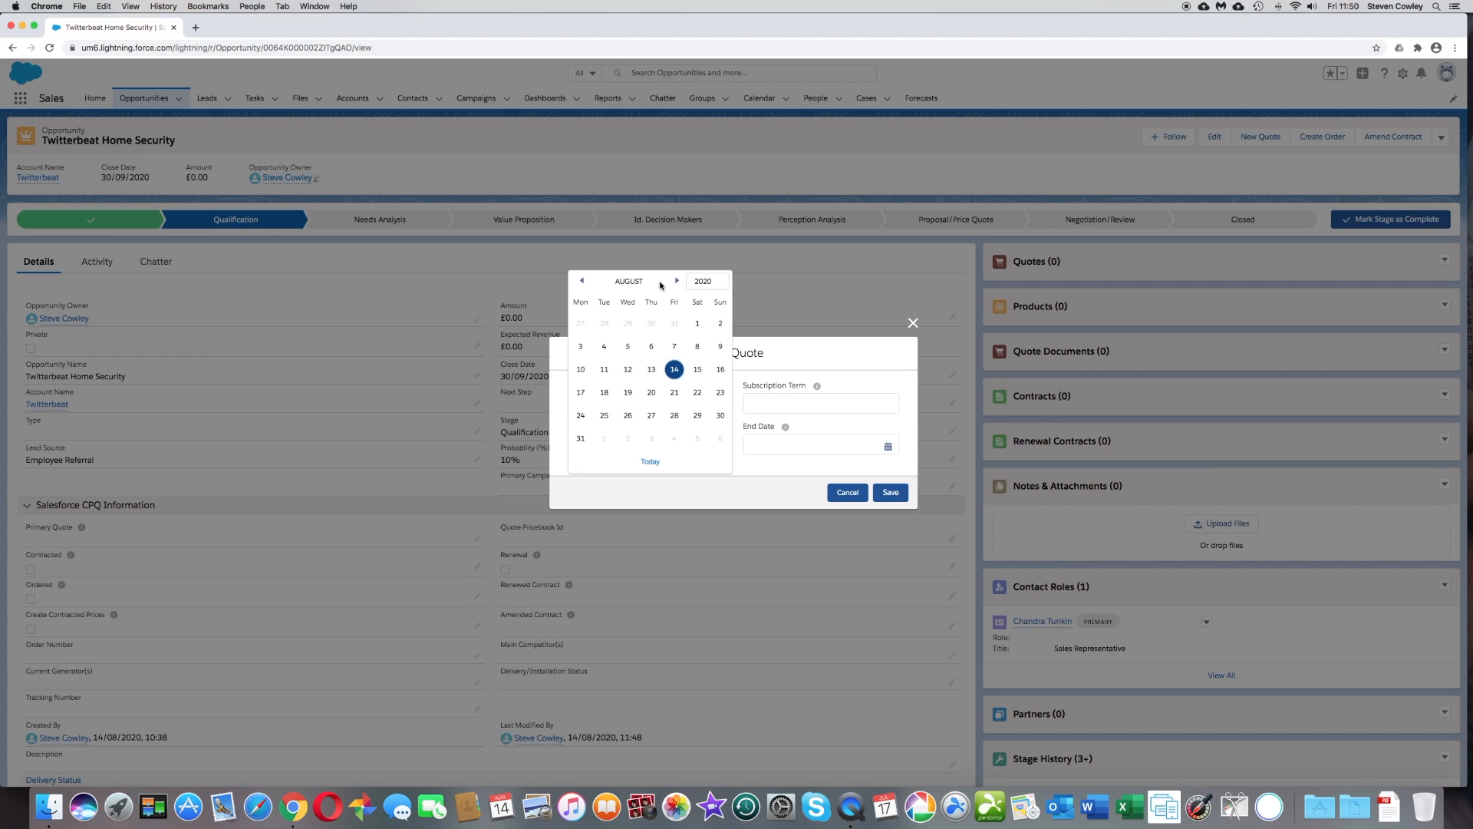
{"action": "left_click", "coordinate": [677, 282]}
{"action": "left_click", "coordinate": [603, 324]}
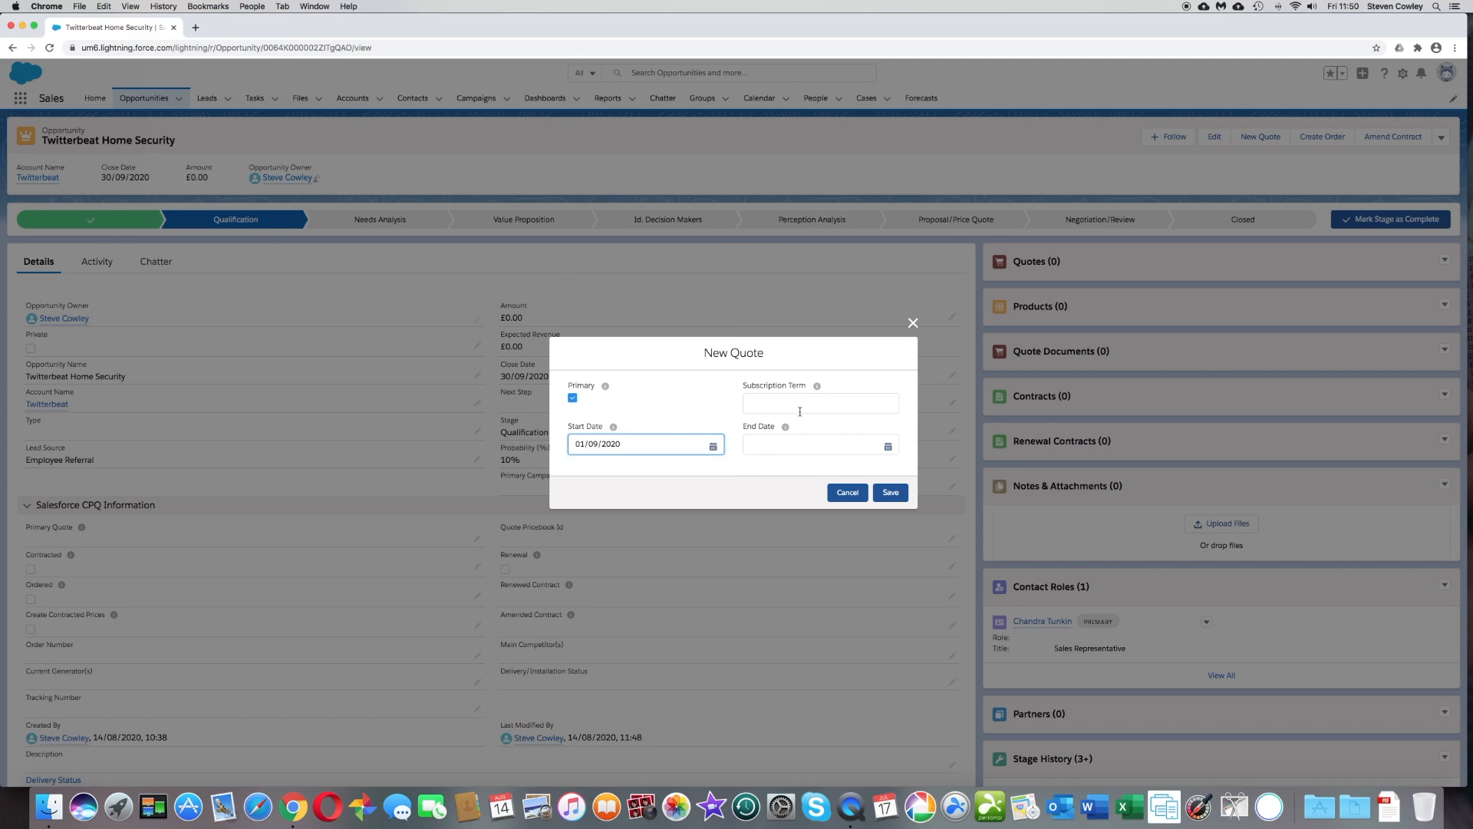
- Set the quote's subscription term to 12 and save the new quote
{"action": "left_click", "coordinate": [831, 399]}
{"action": "type", "text": "1"}
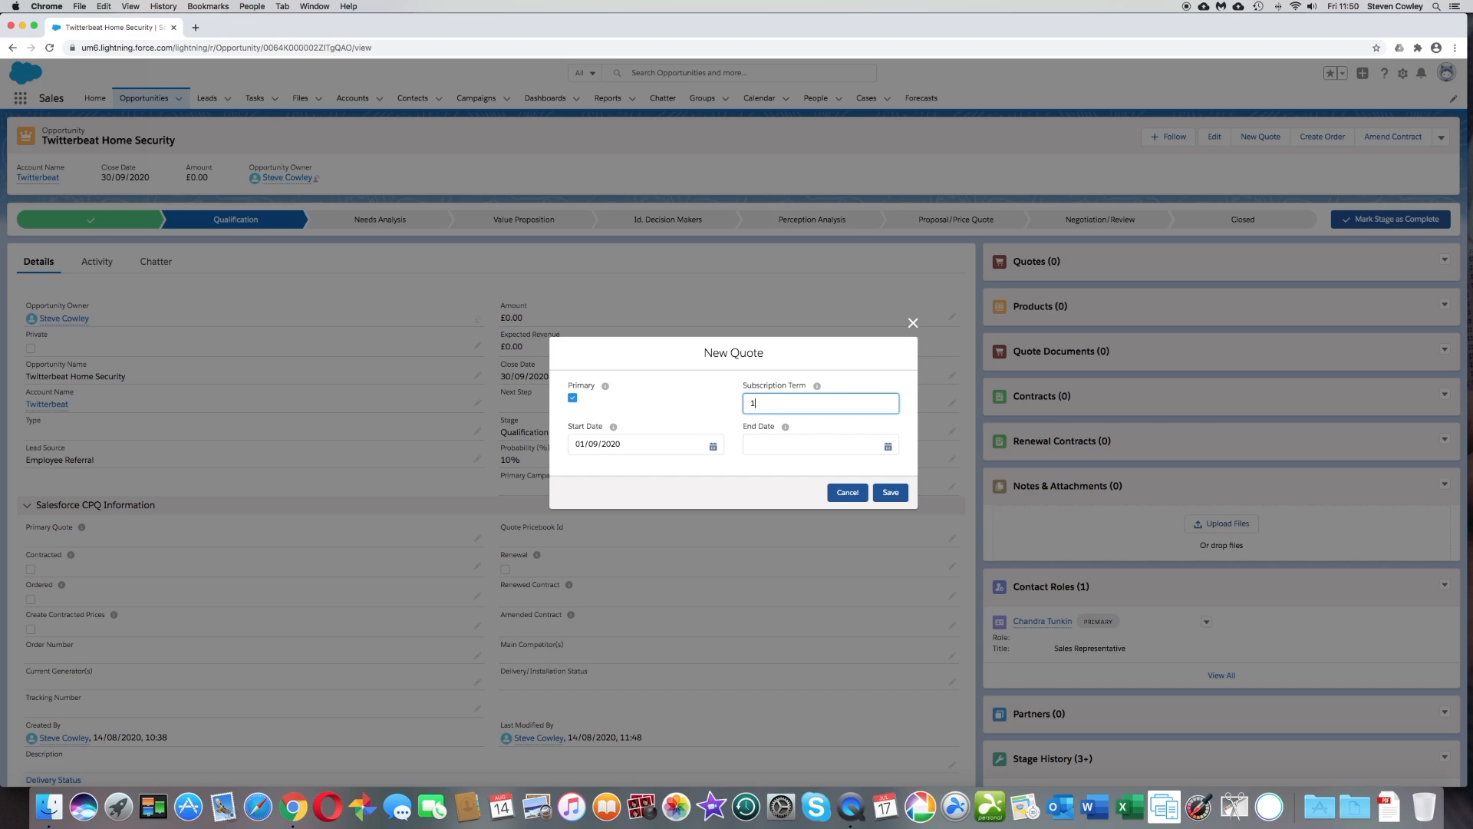
{"action": "type", "text": "2"}
{"action": "left_click", "coordinate": [890, 495]}
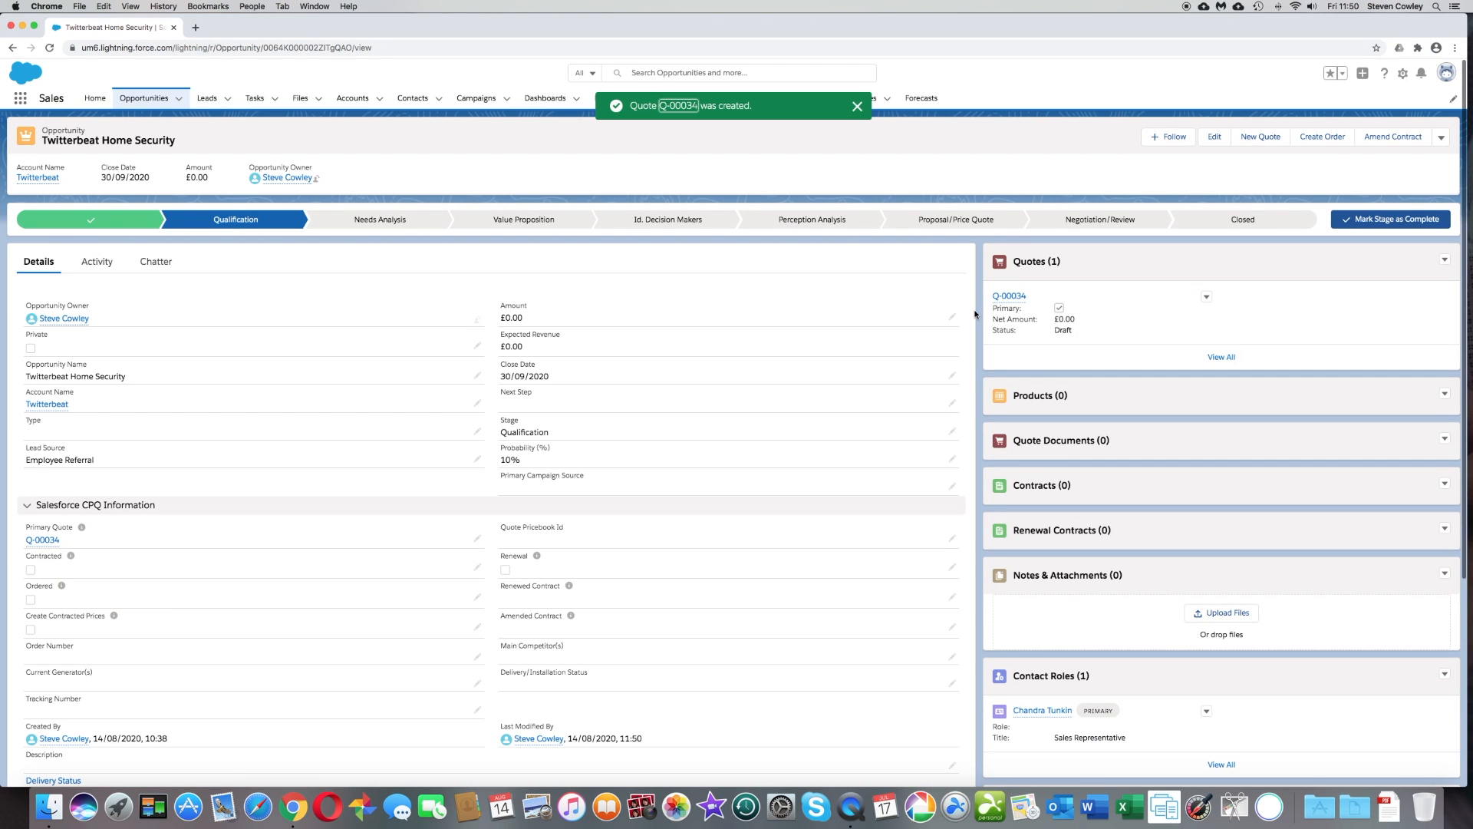
- Open the new quote's line editor and select the Exterior Camera and Interior Camera products
{"action": "left_click", "coordinate": [1010, 296]}
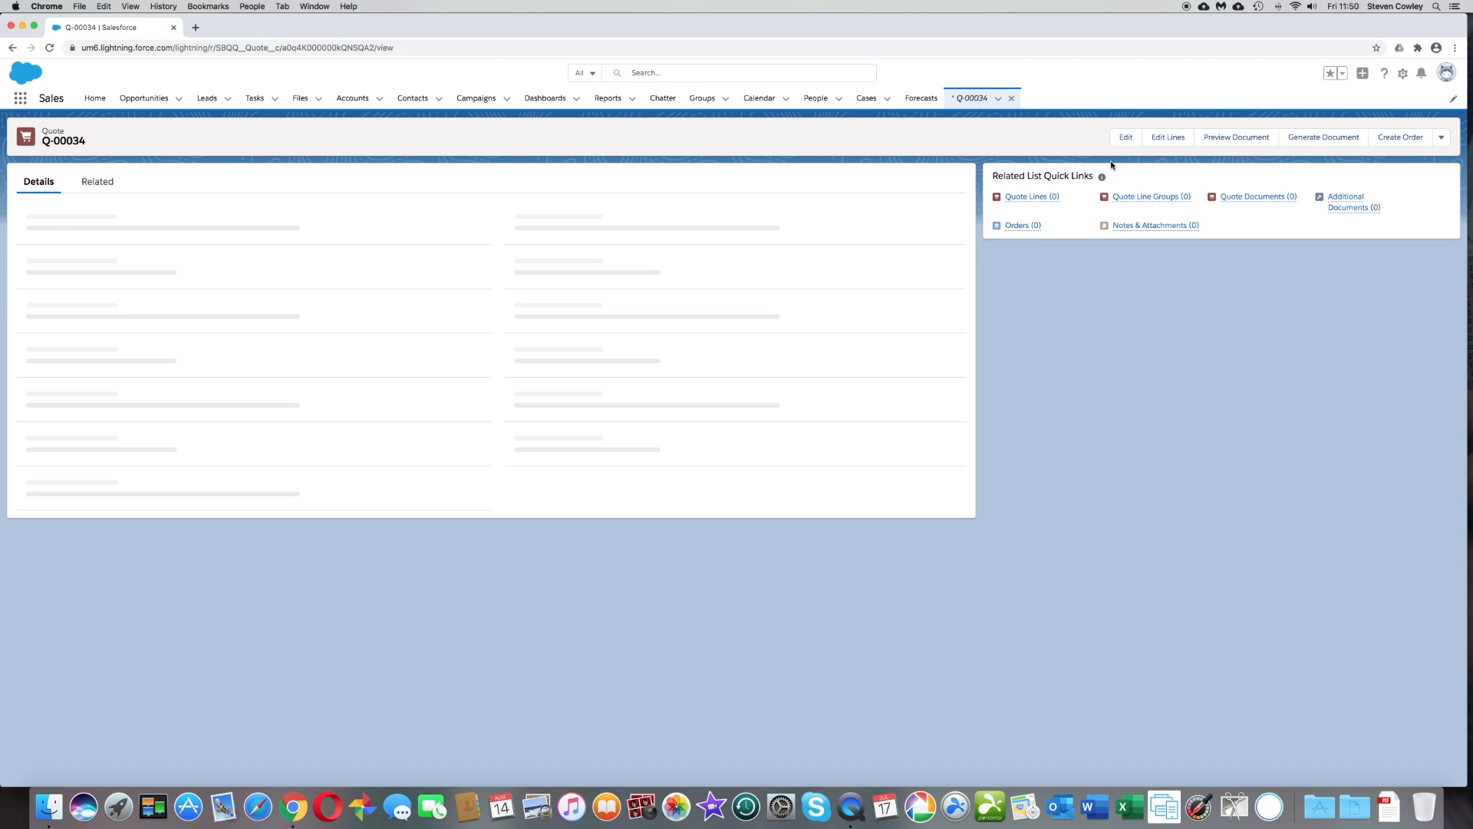
{"action": "left_click", "coordinate": [1170, 139]}
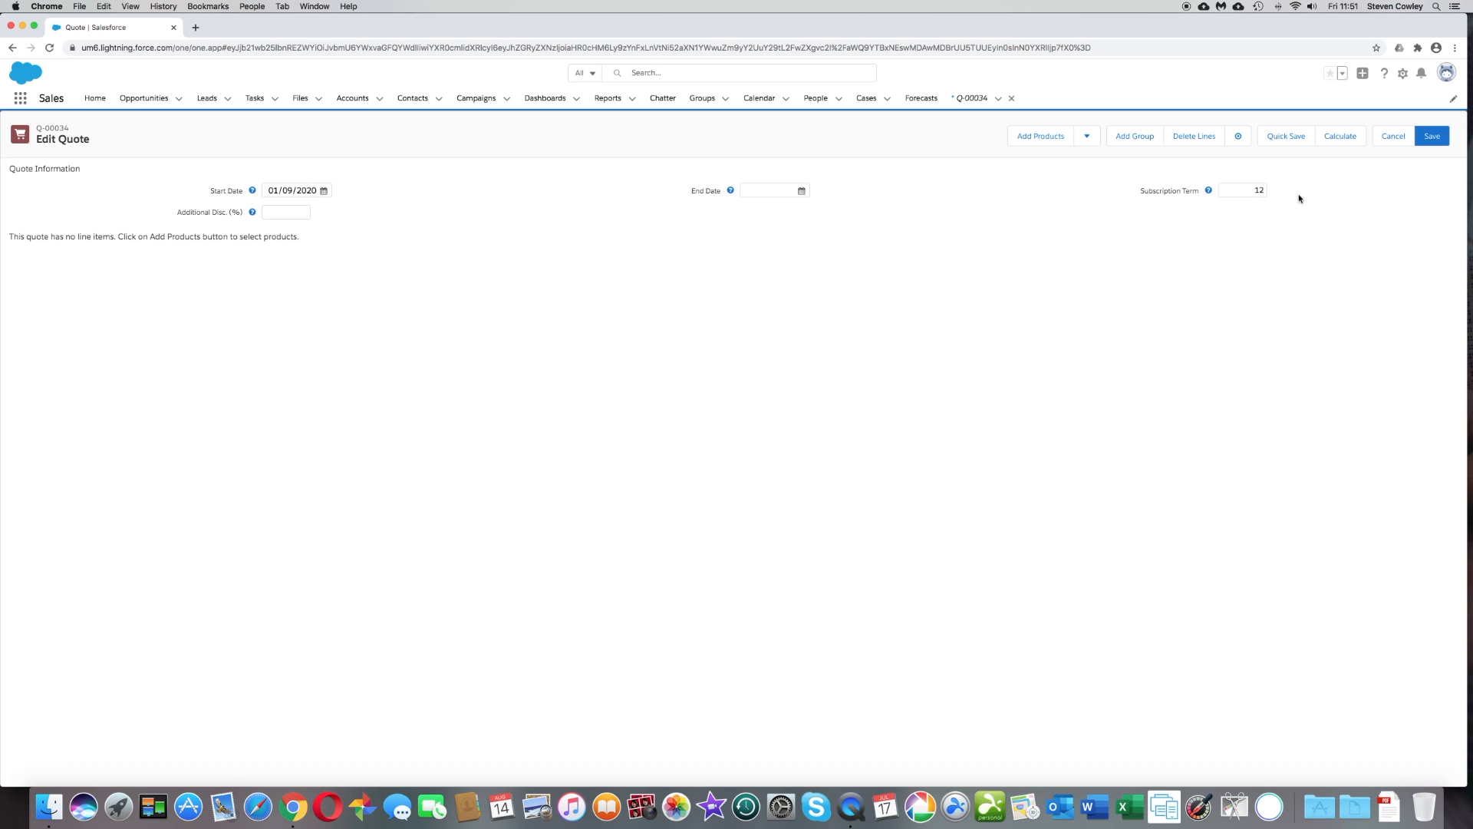
{"action": "left_click", "coordinate": [1045, 141]}
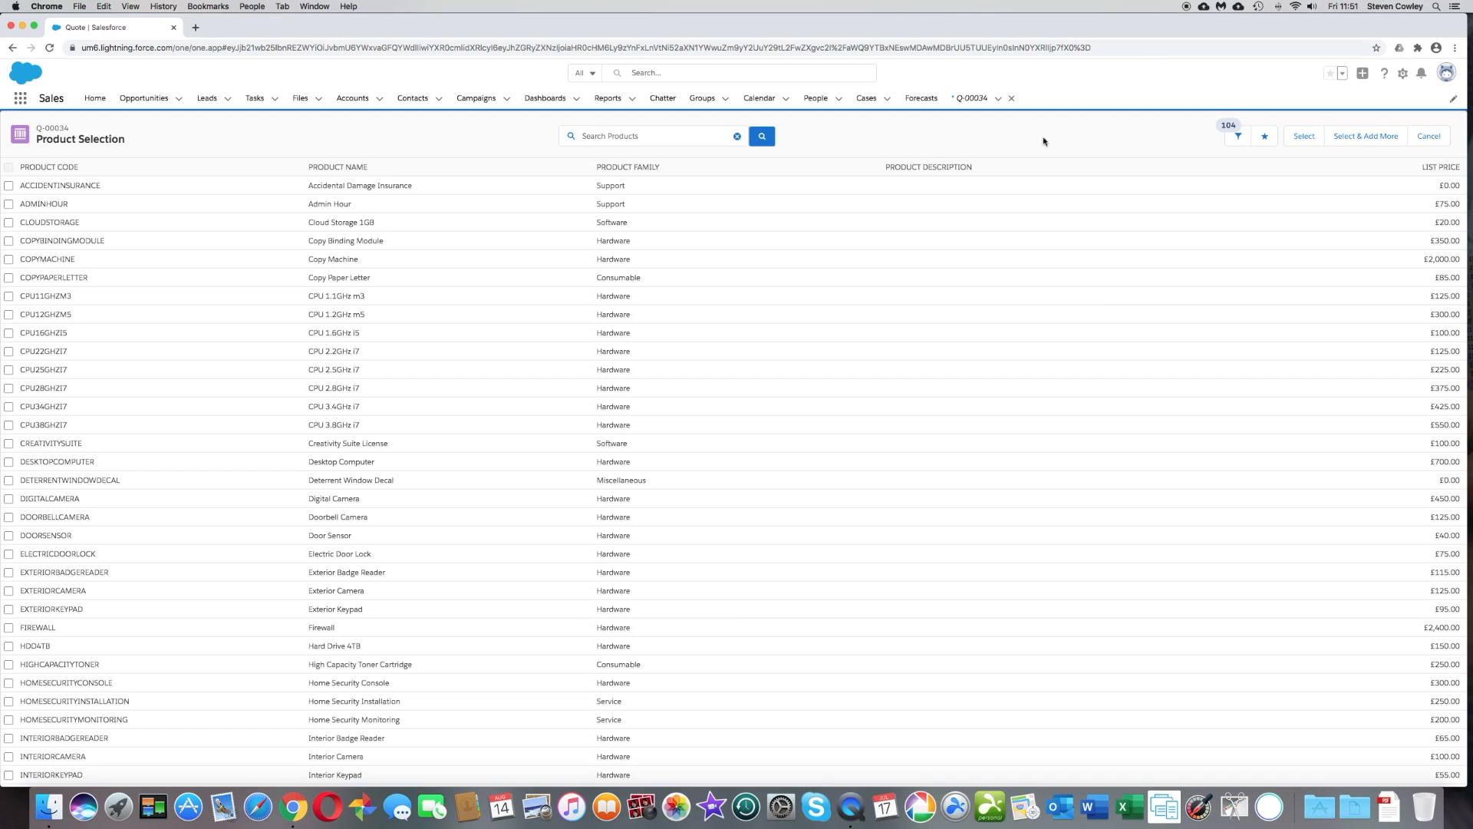
{"action": "scroll", "coordinate": [350, 478], "scroll_direction": "down", "scroll_amount": 3}
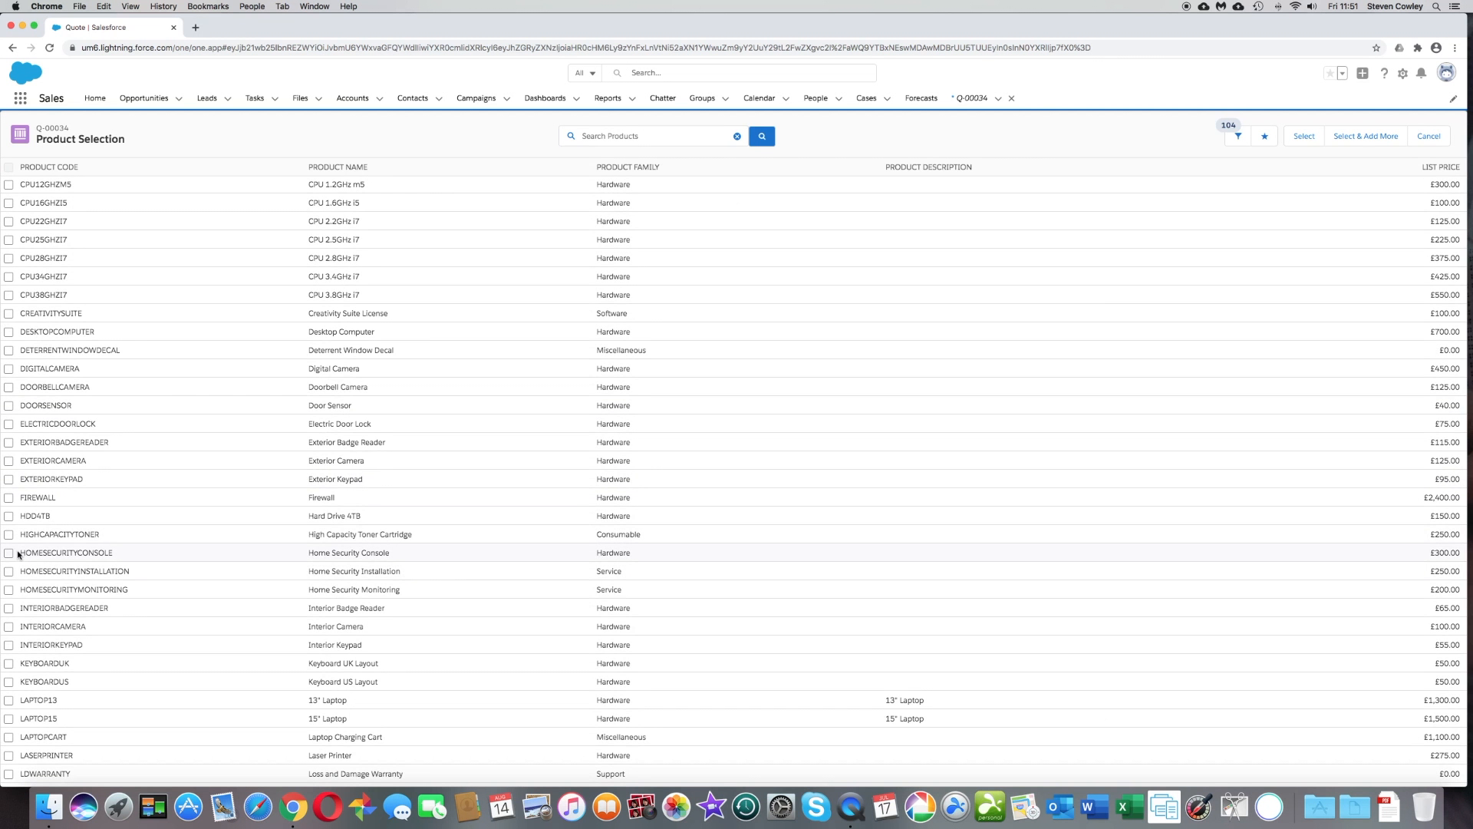
{"action": "left_click", "coordinate": [9, 461]}
{"action": "left_click", "coordinate": [9, 627]}
{"action": "left_click", "coordinate": [1372, 137]}
- Add the Home Security Installation and Home Security Monitoring products to the quote lines
{"action": "left_click", "coordinate": [10, 574]}
{"action": "left_click", "coordinate": [10, 590]}
{"action": "left_click", "coordinate": [1304, 136]}
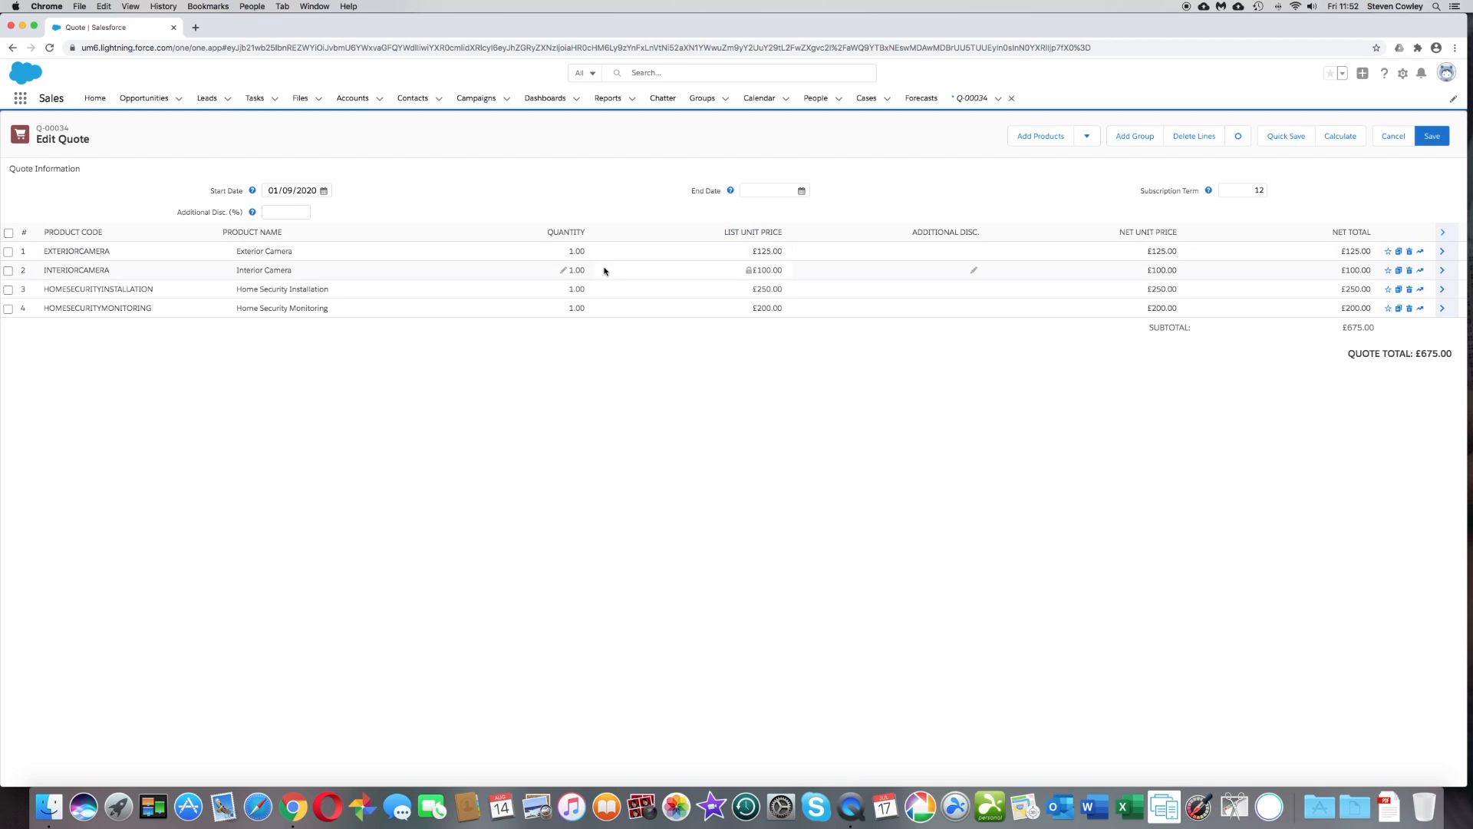
- Set the Interior Camera quantity to 4.00 and recalculate the quote
{"action": "left_click", "coordinate": [562, 270]}
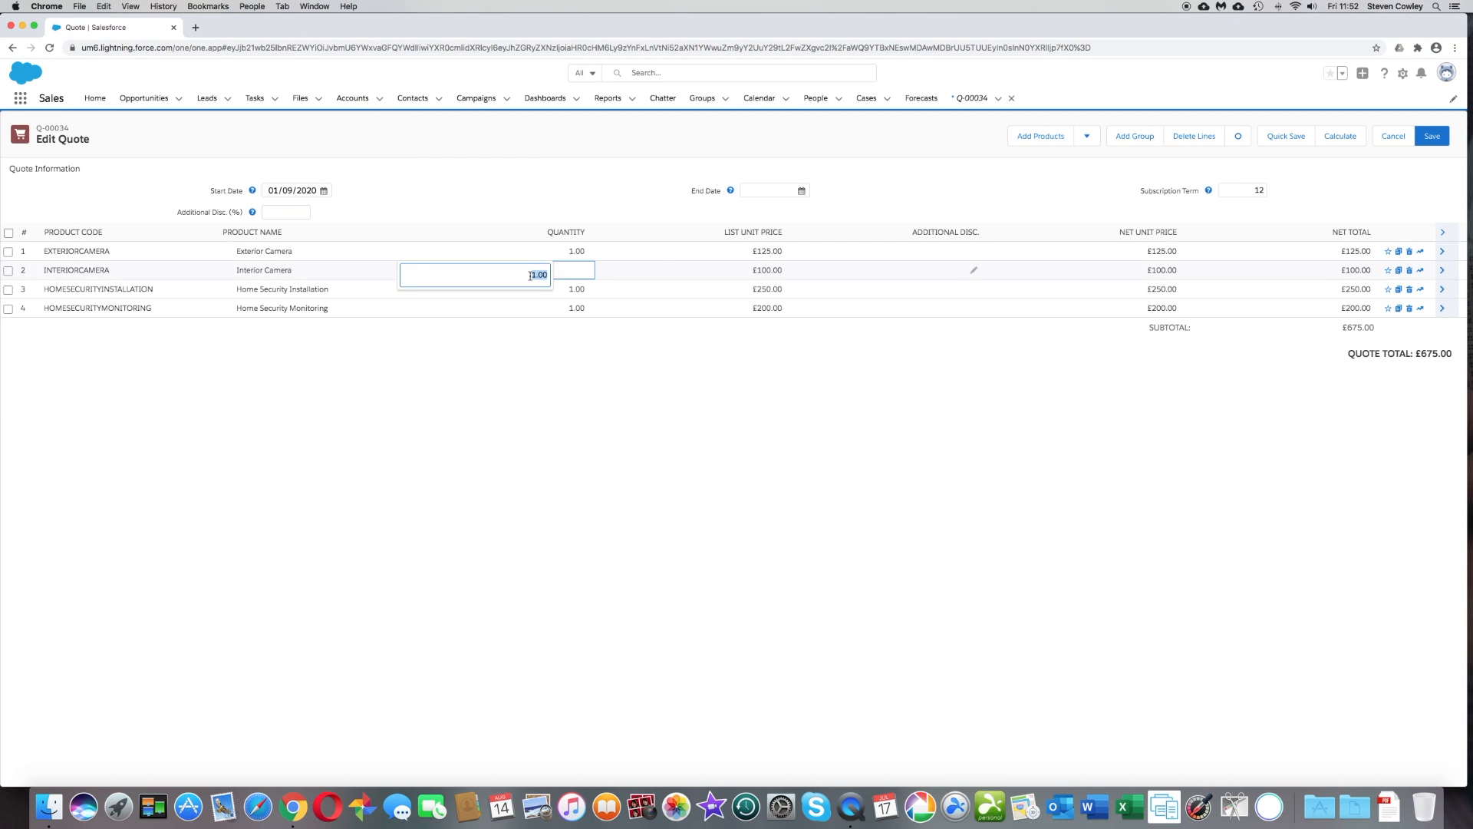
{"action": "type", "text": "4.00"}
{"action": "left_click", "coordinate": [611, 271]}
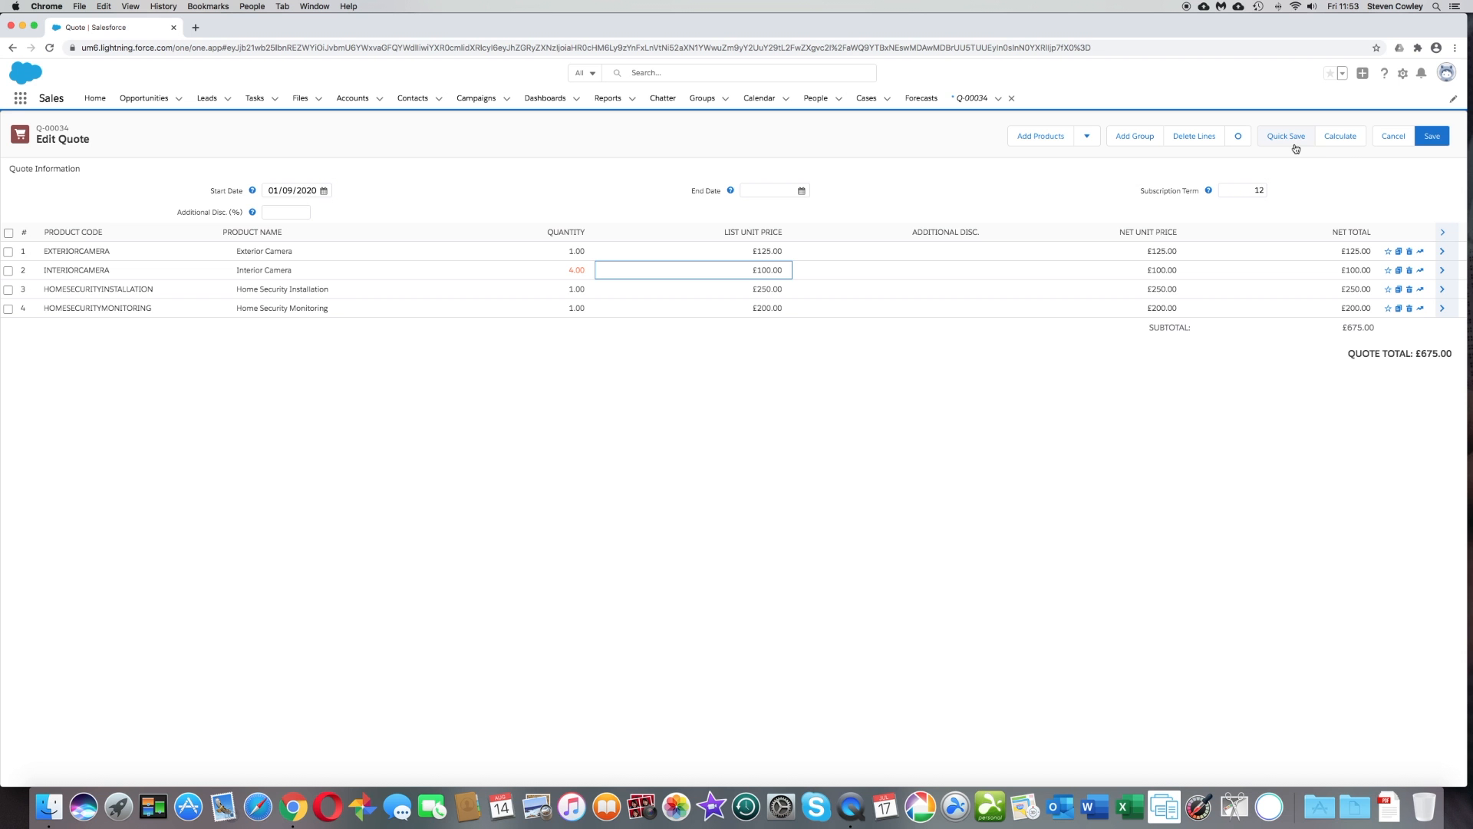
{"action": "left_click", "coordinate": [1338, 143]}
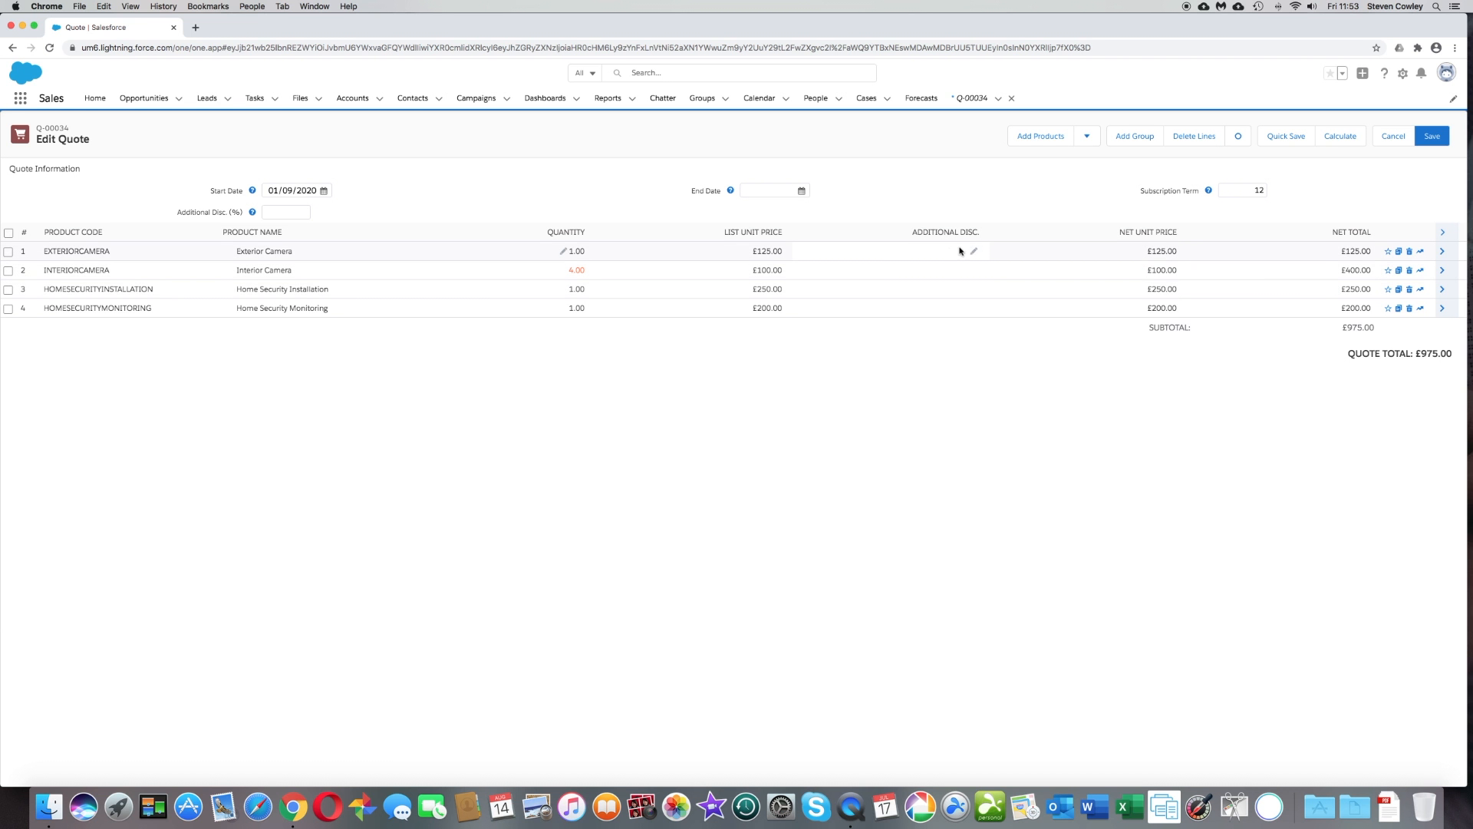
- Give Exterior Camera a 5% and Interior Camera a 10% additional discount, recalculate, and save the quote lines
{"action": "left_click", "coordinate": [972, 253]}
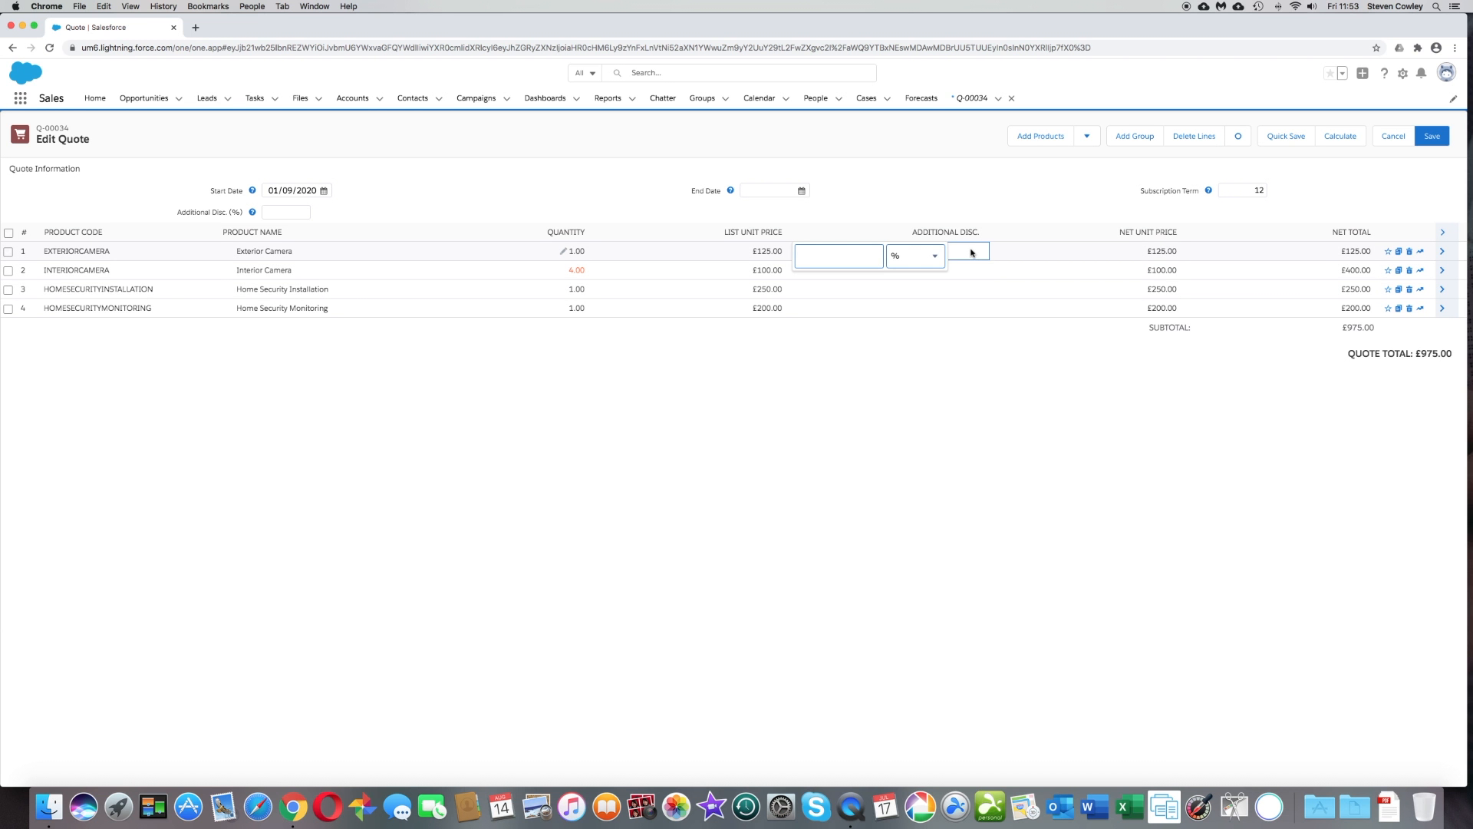
{"action": "type", "text": "5"}
{"action": "left_click", "coordinate": [976, 271]}
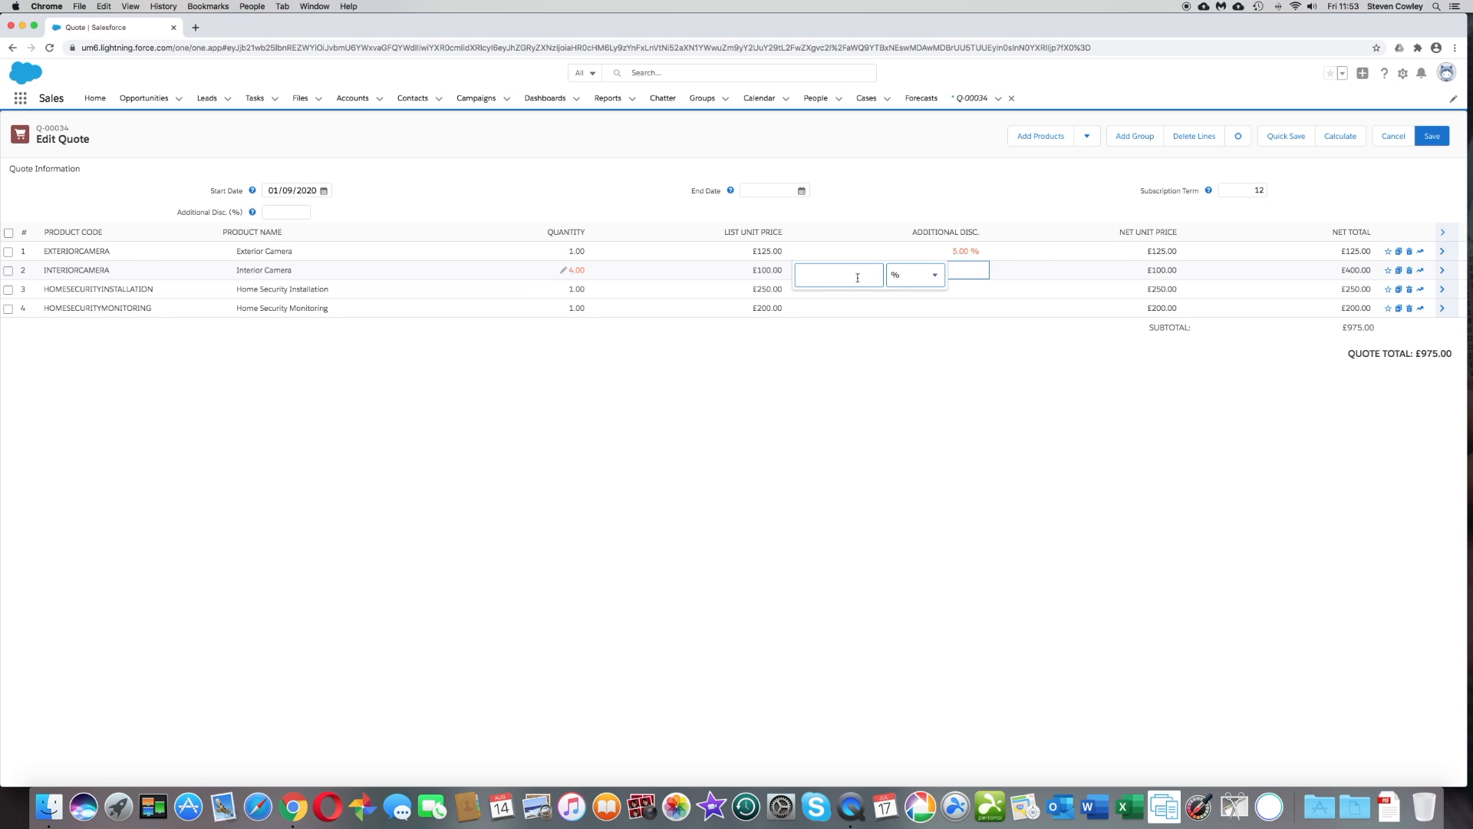
{"action": "type", "text": "10"}
{"action": "left_click", "coordinate": [1029, 342]}
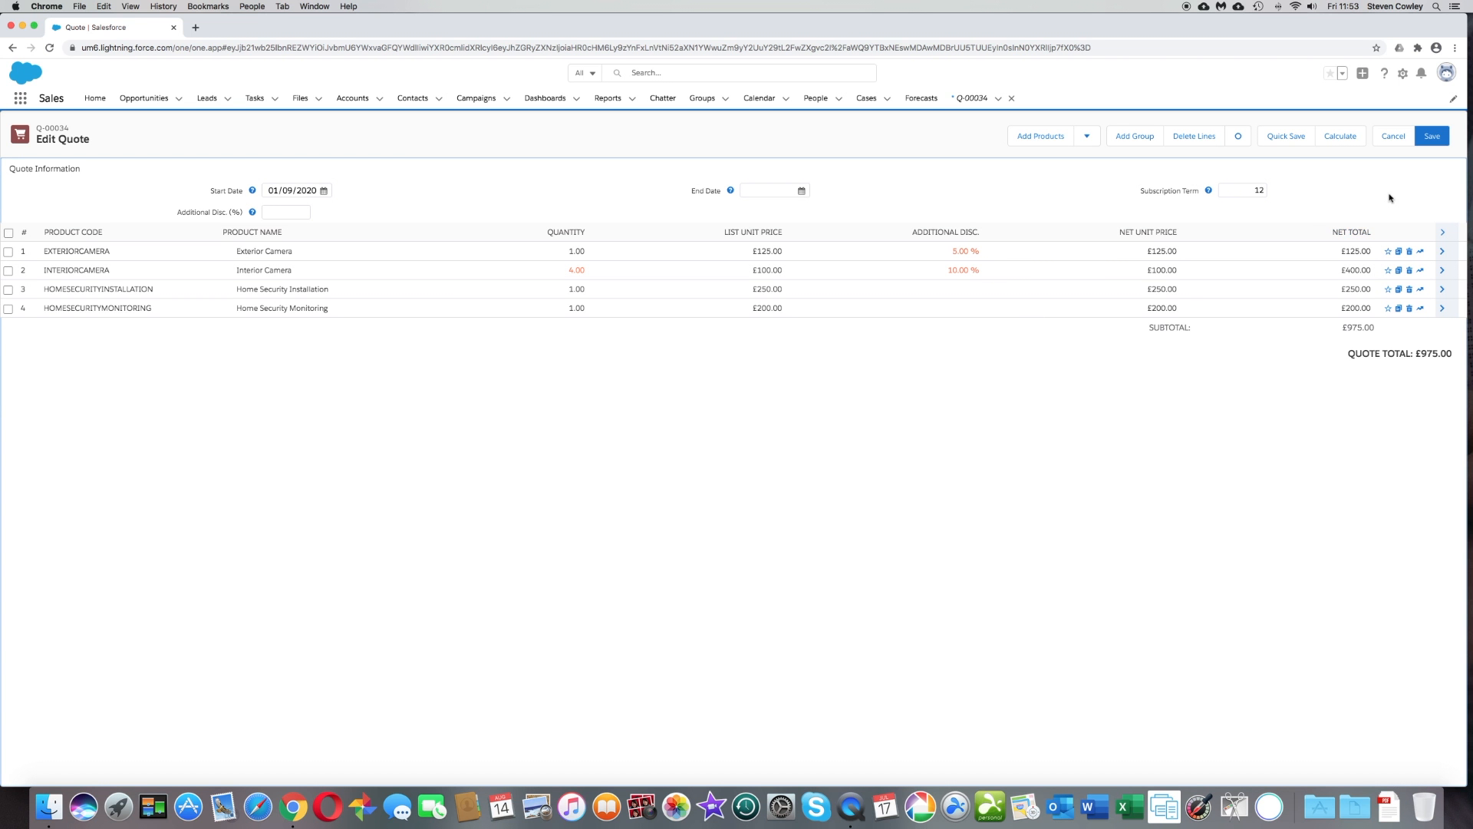
{"action": "left_click", "coordinate": [1302, 142]}
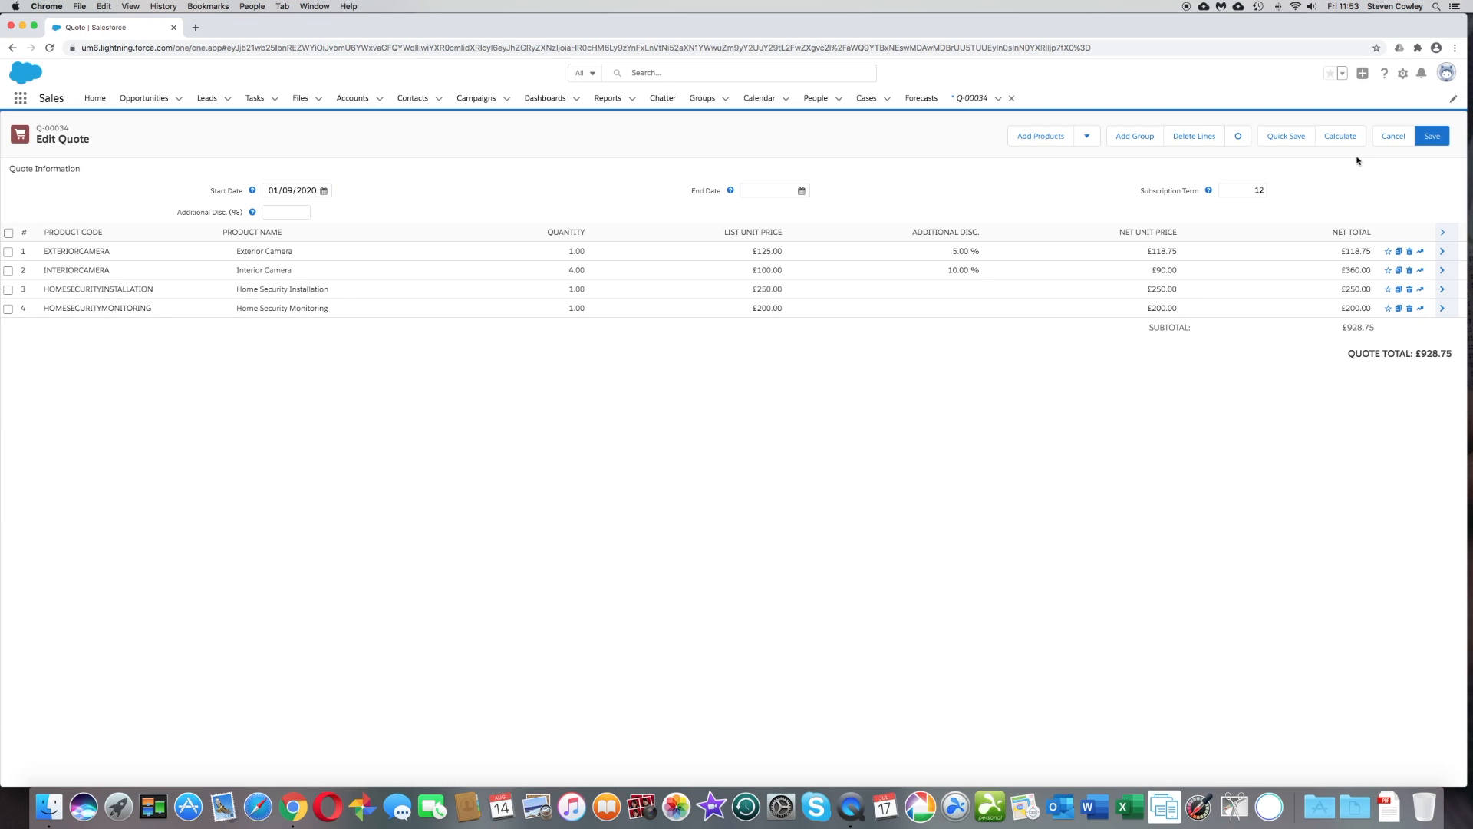
{"action": "left_click", "coordinate": [1442, 143]}
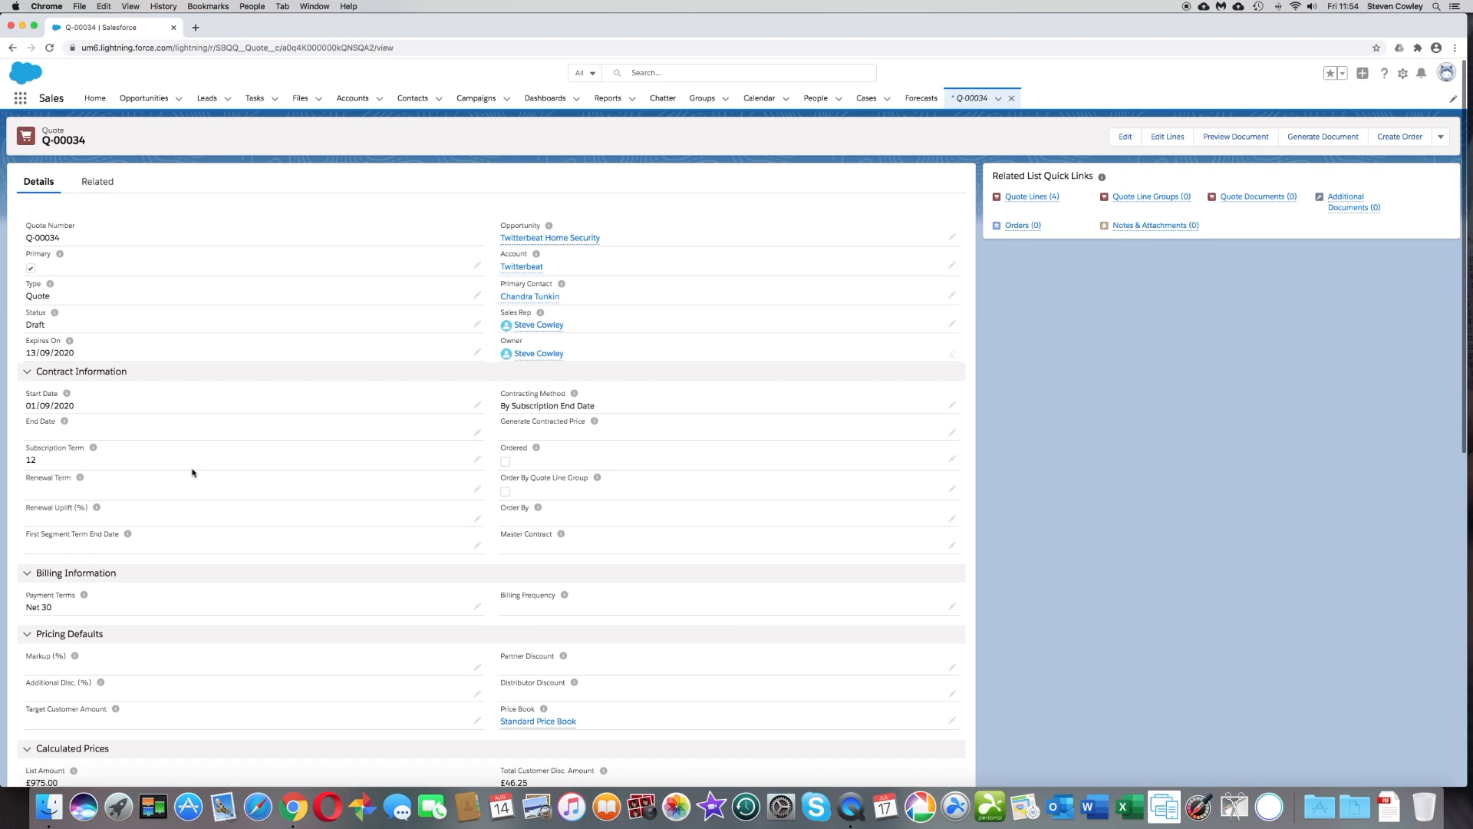
- Return to the Twitterbeat Home Security opportunity and mark Proposal/Price Quote as its current stage
{"action": "left_click", "coordinate": [538, 239]}
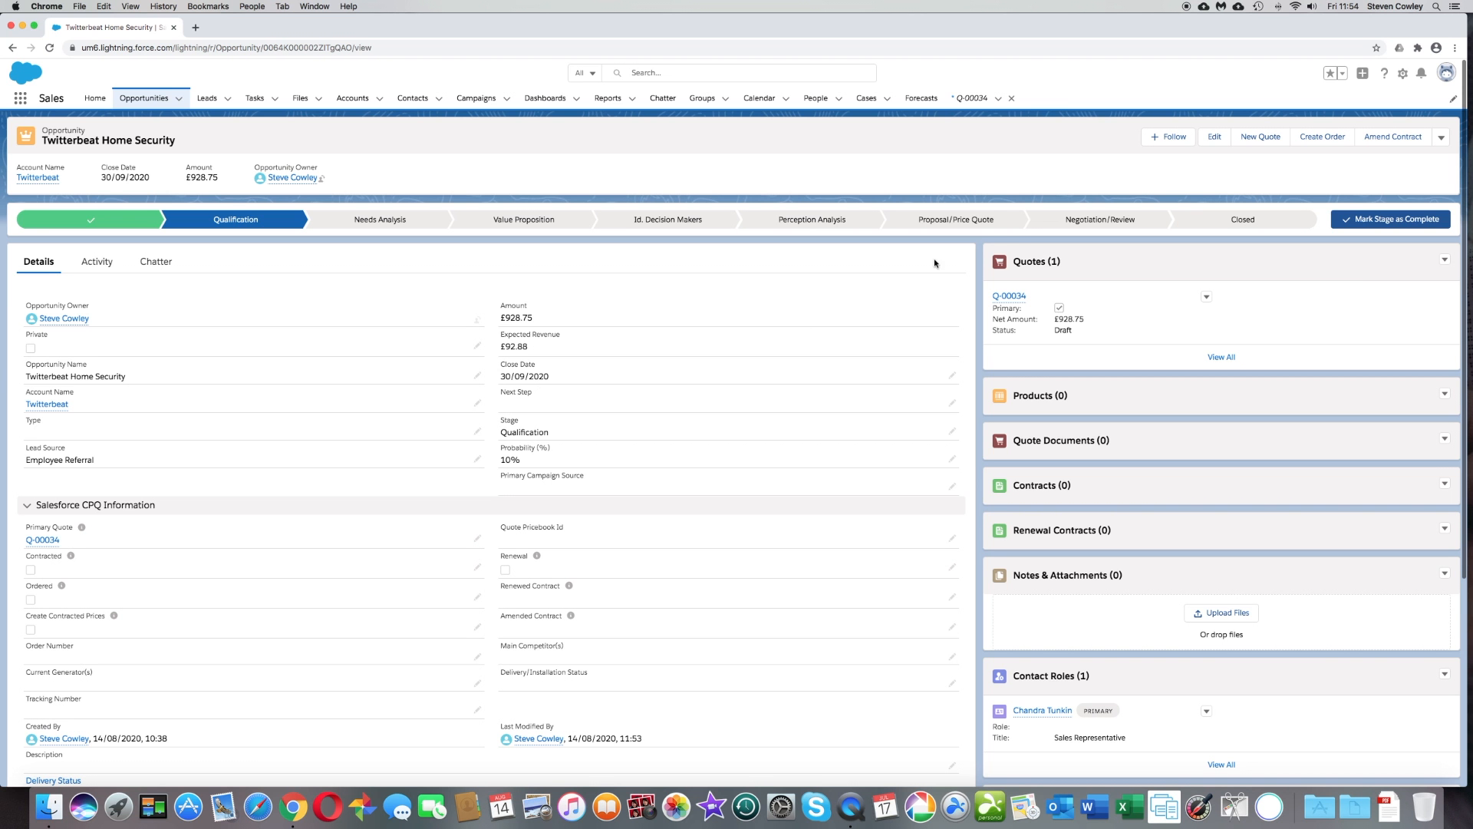
{"action": "left_click", "coordinate": [982, 224]}
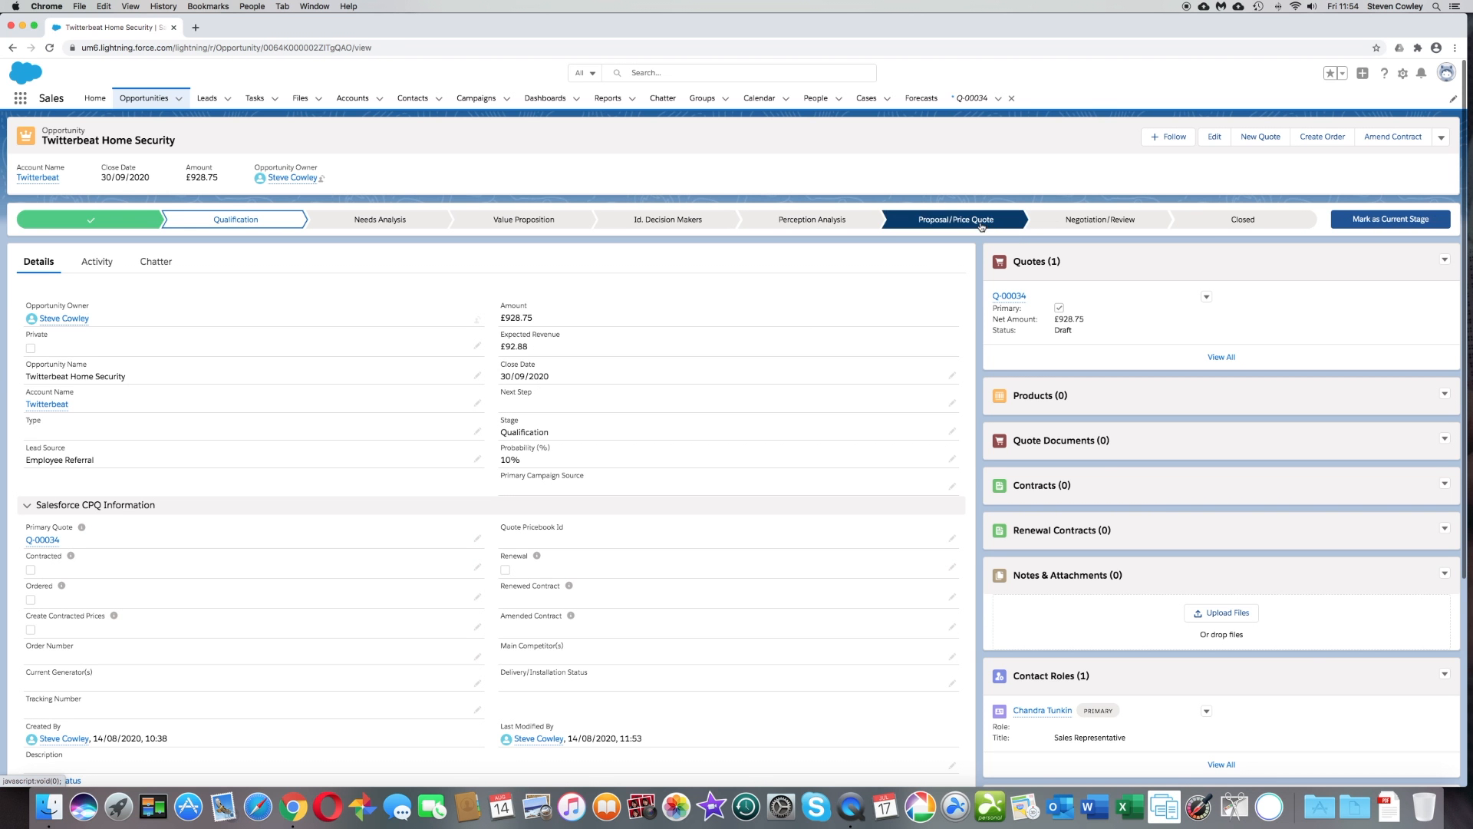
{"action": "left_click", "coordinate": [1374, 221]}
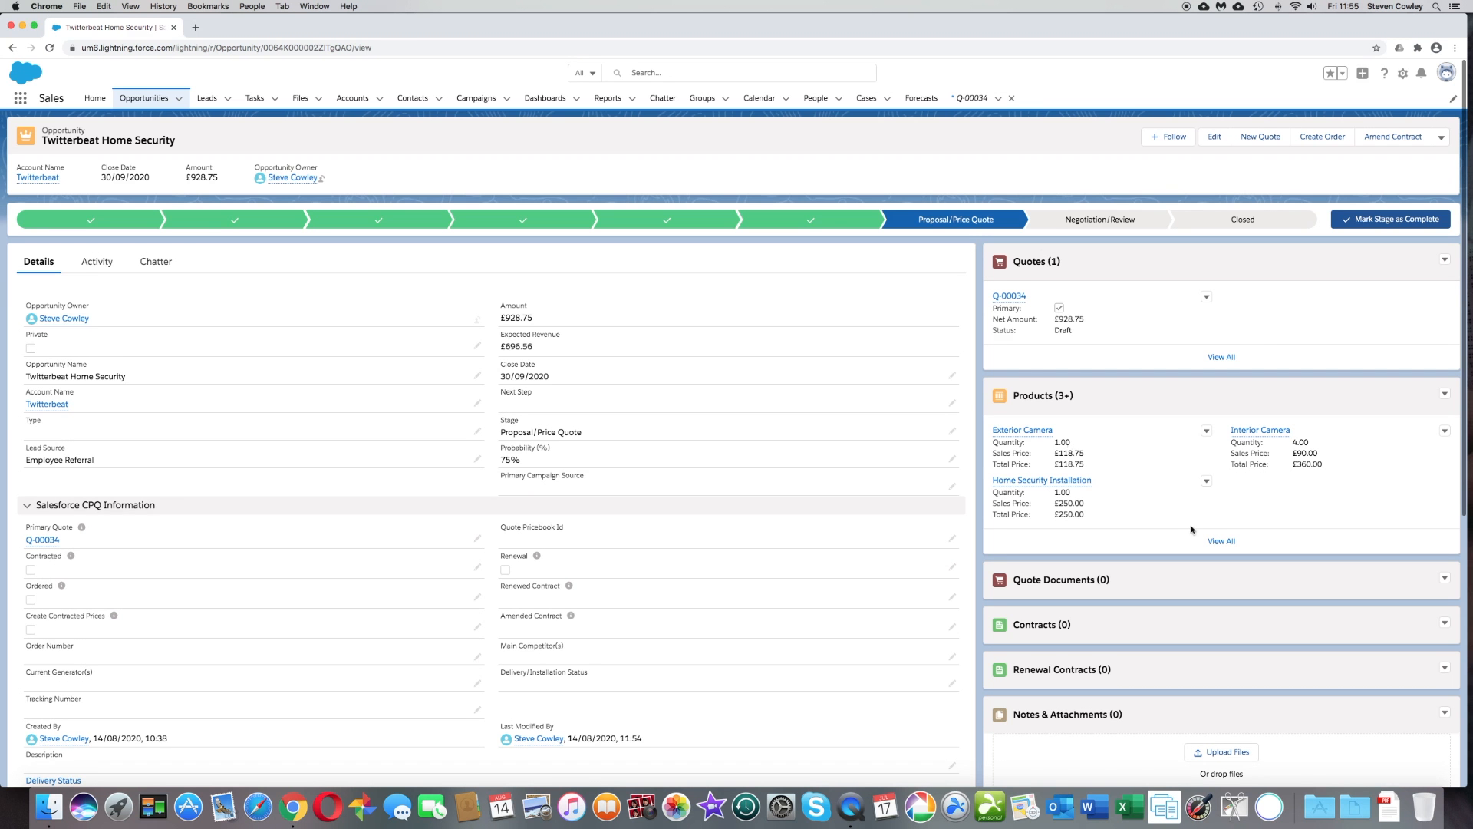
{"action": "scroll", "coordinate": [855, 538], "scroll_direction": "down", "scroll_amount": 1}
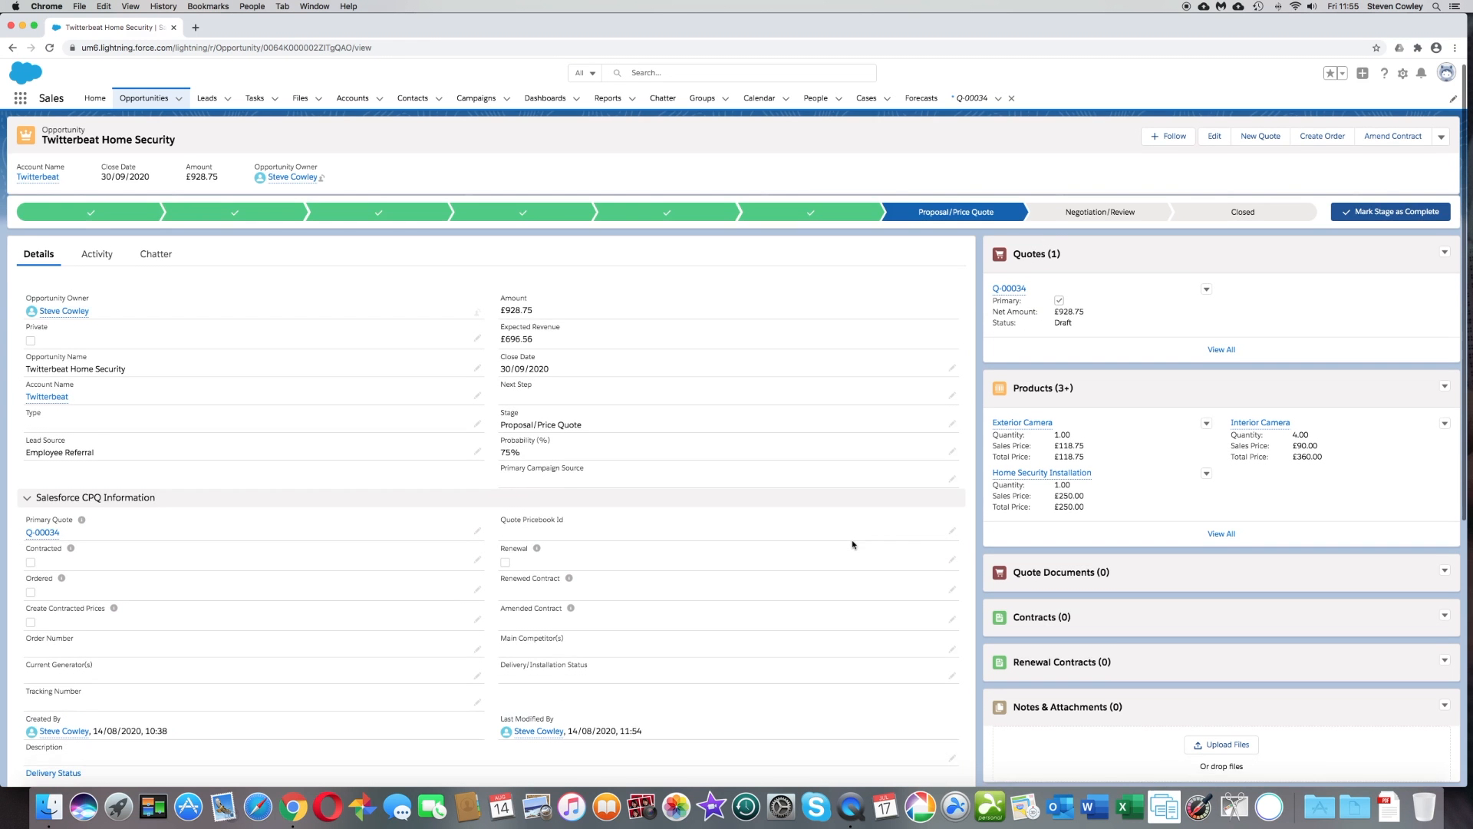
{"action": "scroll", "coordinate": [852, 545], "scroll_direction": "down", "scroll_amount": 1}
{"action": "scroll", "coordinate": [852, 545], "scroll_direction": "up", "scroll_amount": 1}
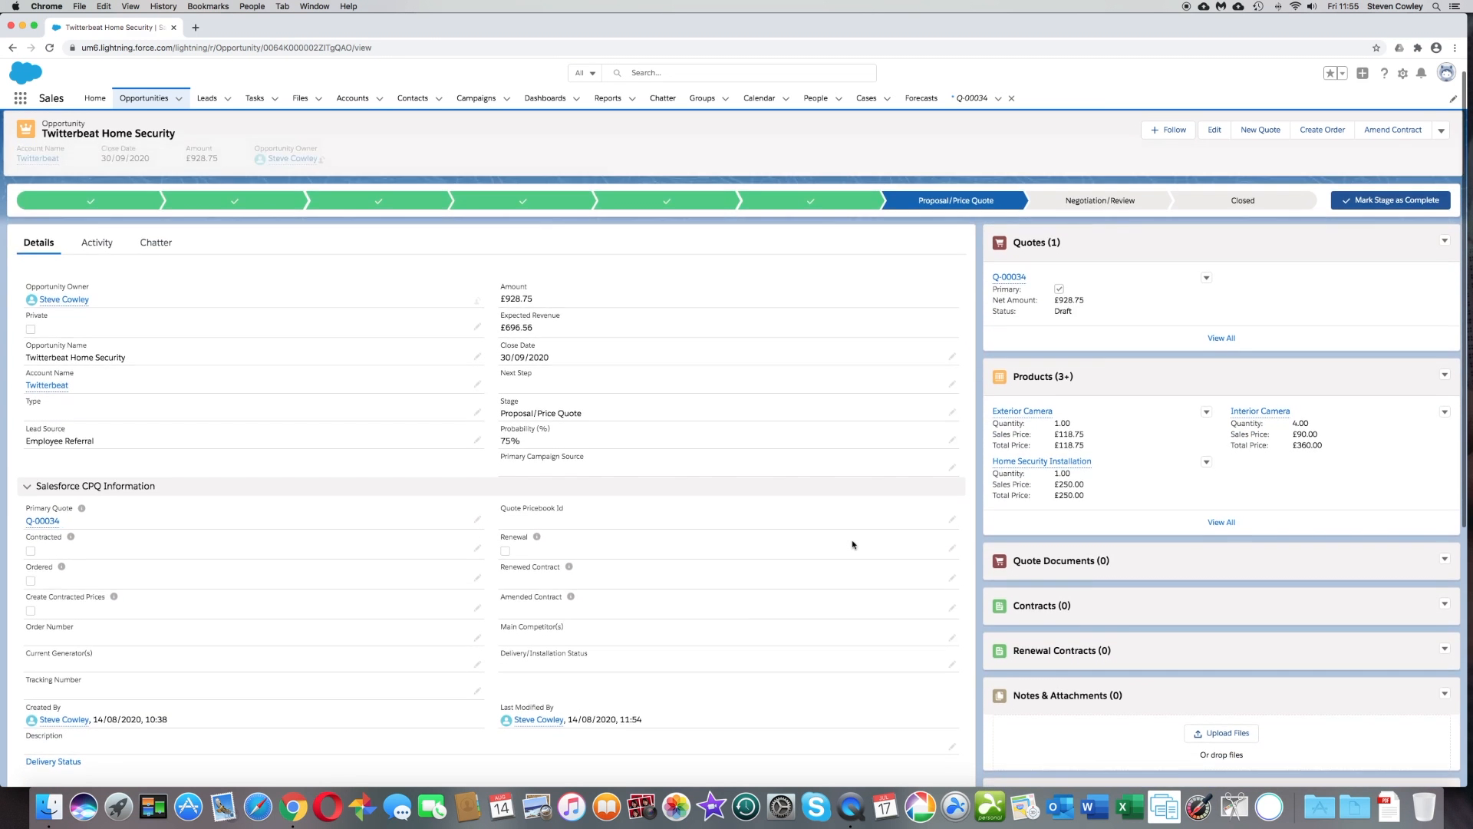
{"action": "scroll", "coordinate": [852, 545], "scroll_direction": "up", "scroll_amount": 1}
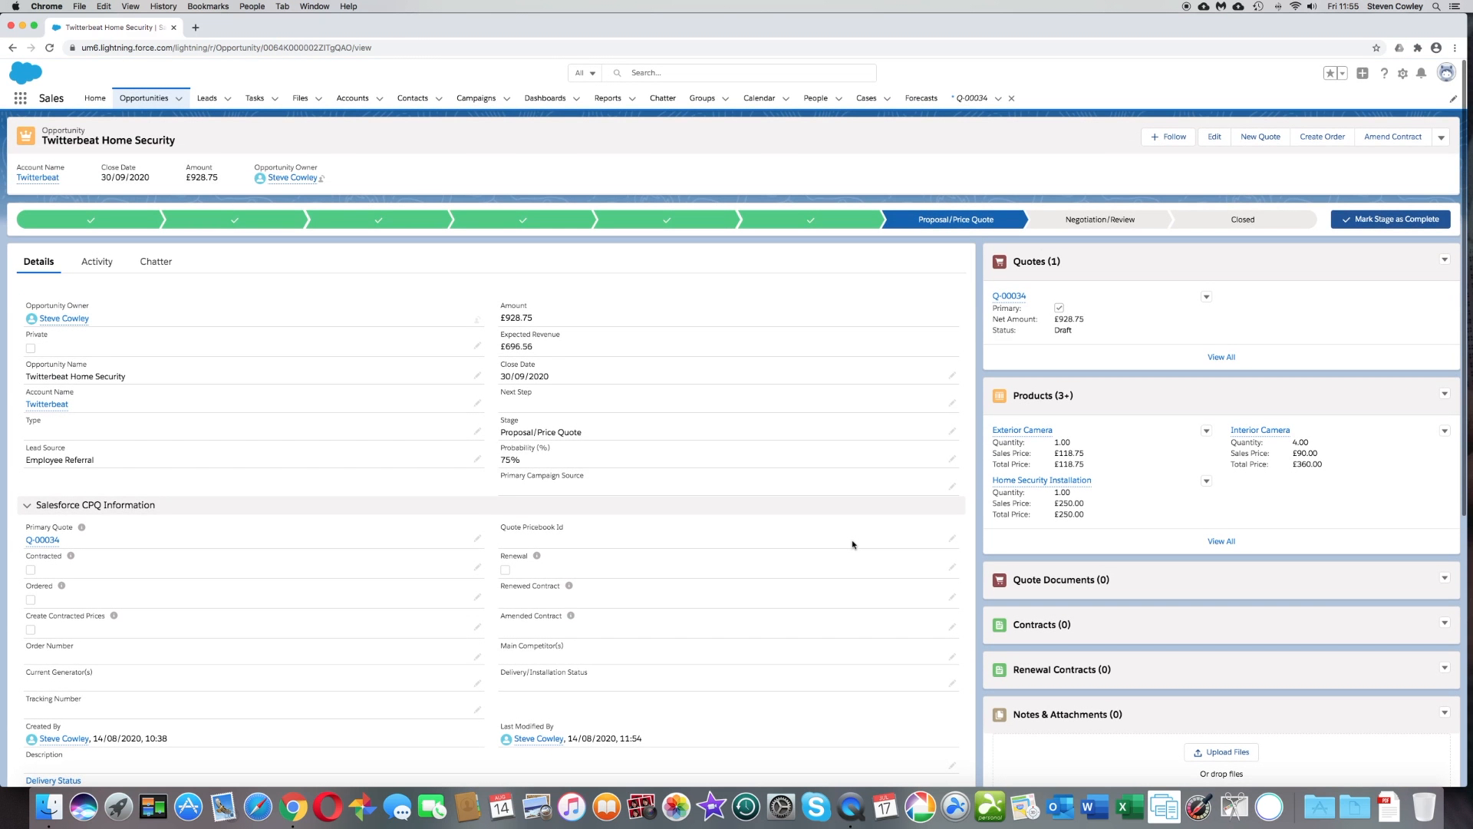